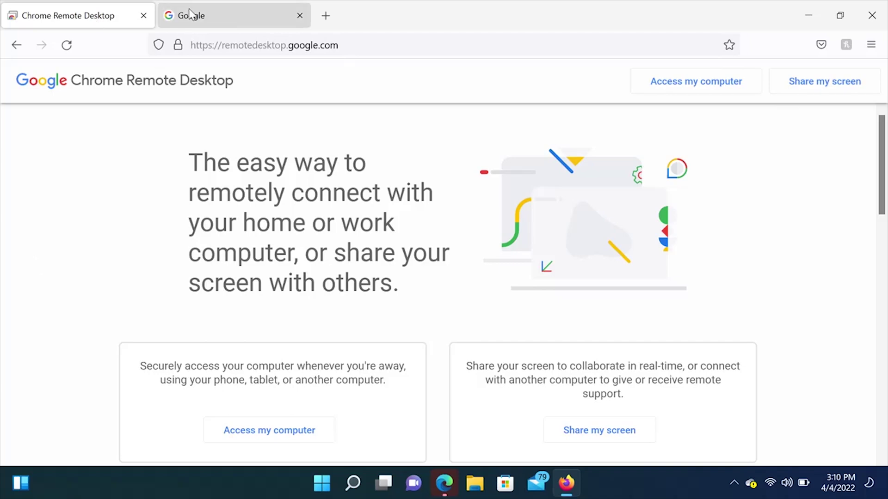
# - Search Google for 'chrome browser' in the second tab and open the Google Chrome download page
pyautogui.click(198, 16)
pyautogui.write('chrome')
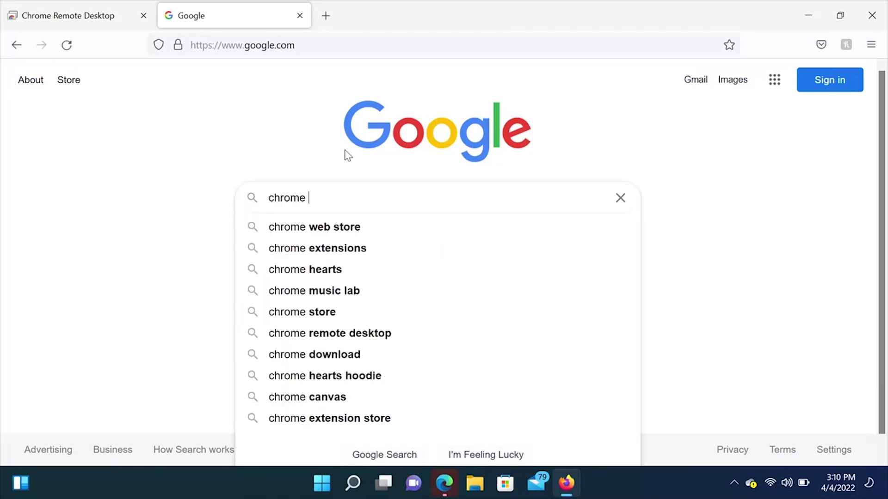
pyautogui.write(' browser')
pyautogui.press('Return')
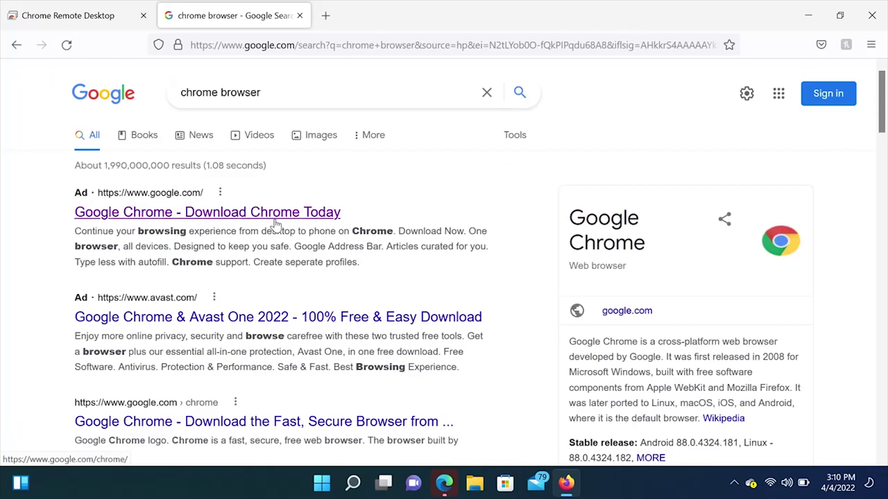
pyautogui.click(276, 225)
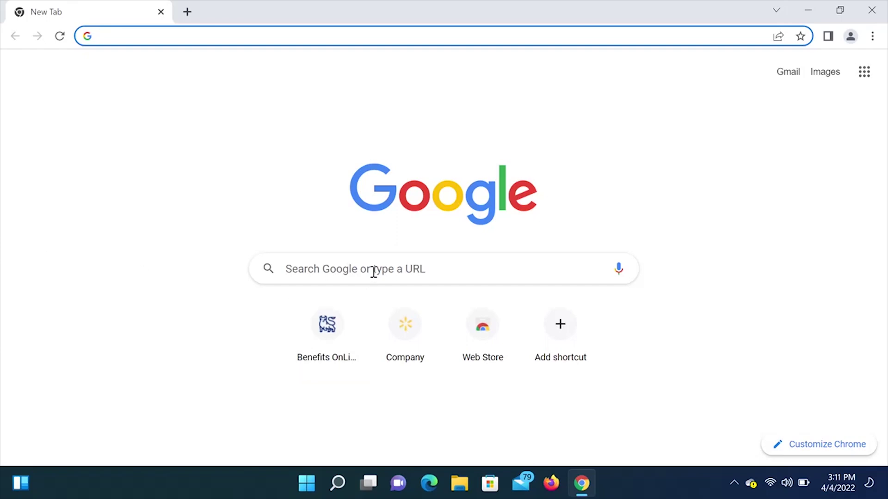
# - Search Google for 'chrome remote desktop' and open the remotedesktop.google.com result
pyautogui.click(373, 270)
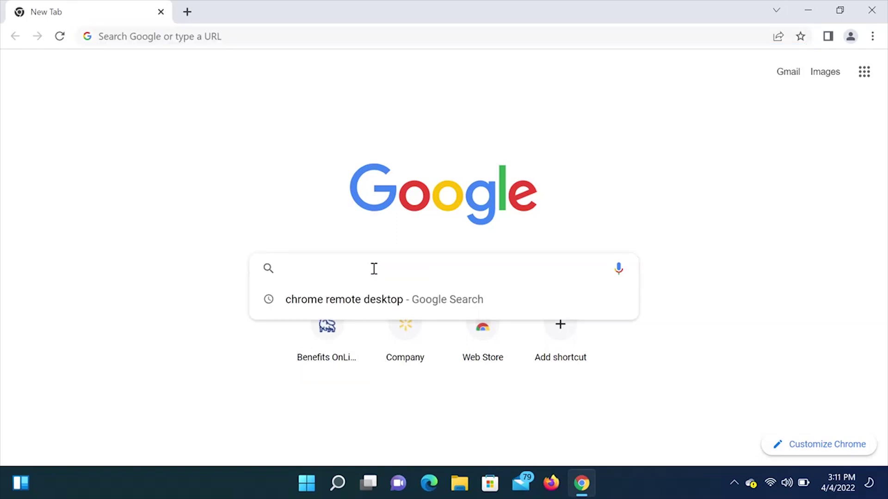
pyautogui.click(374, 301)
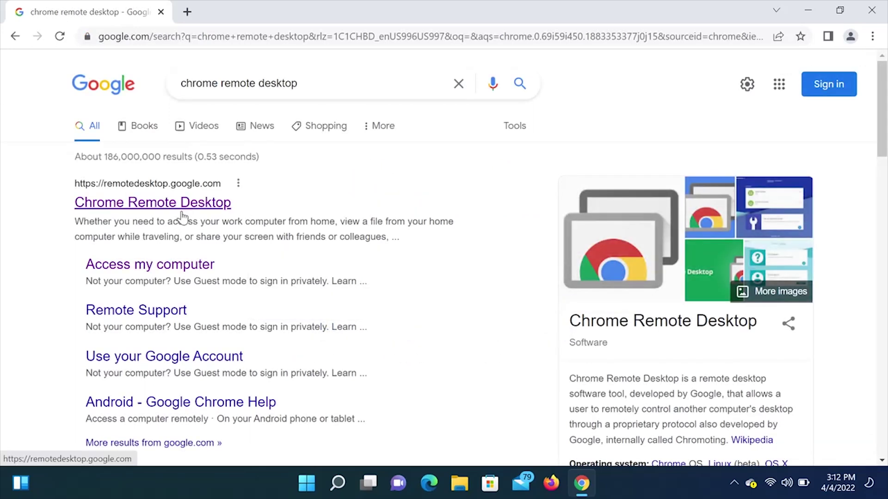
pyautogui.click(183, 213)
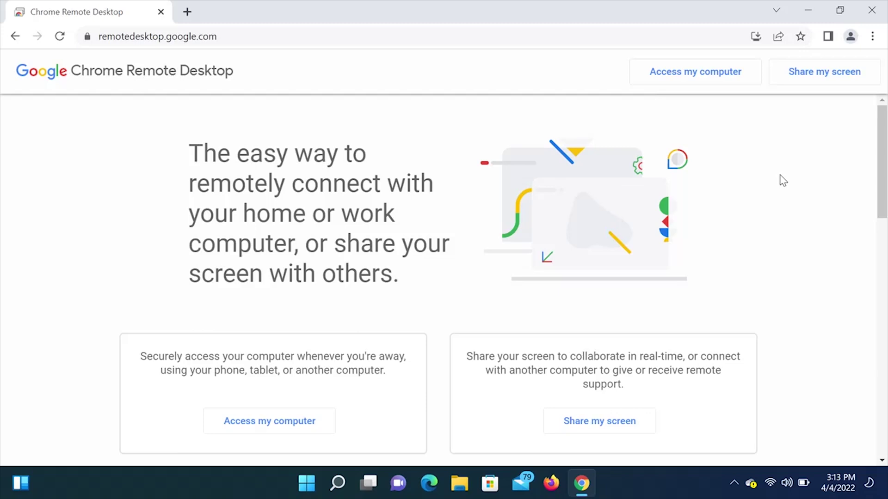
pyautogui.scroll(-1, 878, 199)
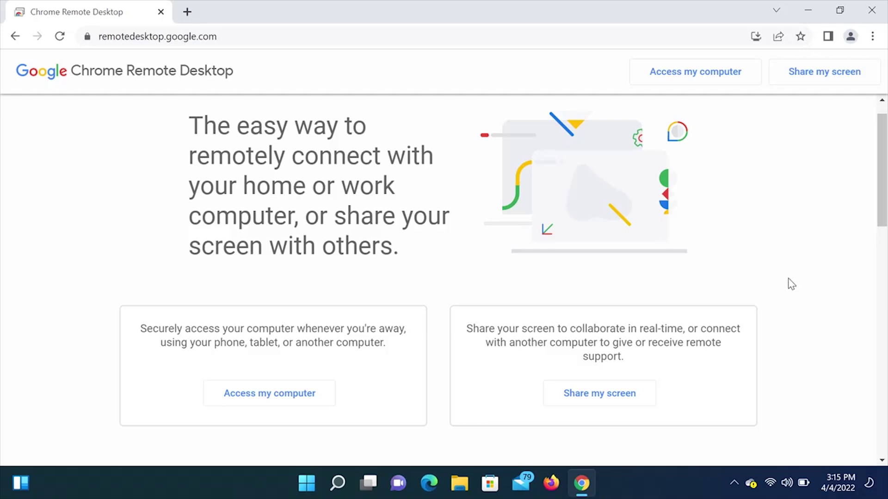
pyautogui.scroll(-7, 869, 327)
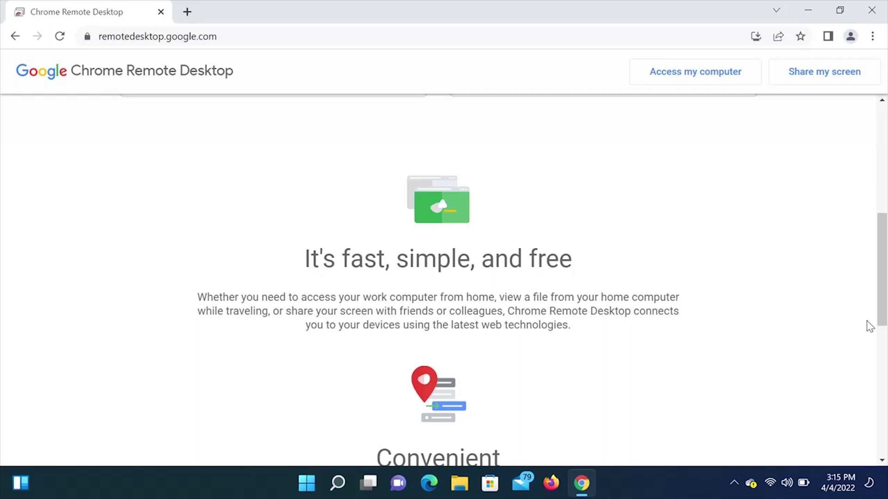
pyautogui.scroll(-5, 865, 380)
pyautogui.scroll(-2, 858, 407)
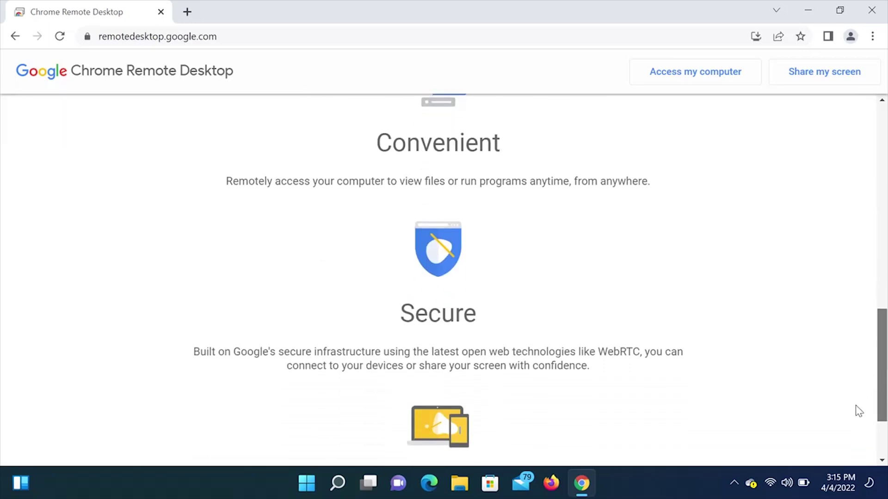
pyautogui.scroll(-2, 856, 417)
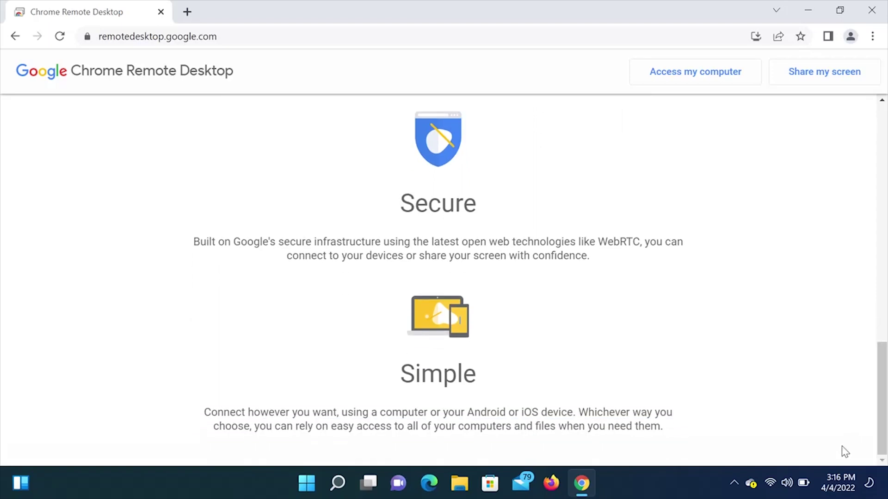
pyautogui.scroll(10, 703, 240)
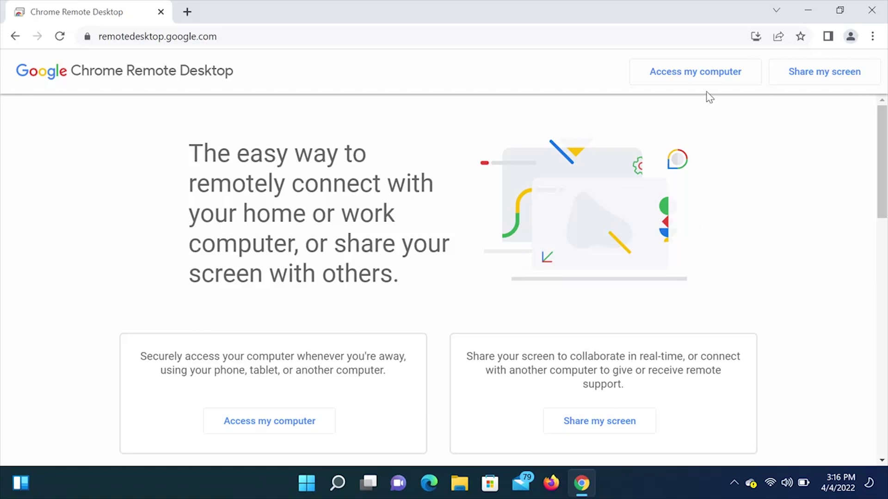
# - Choose Access my computer and install Chrome Remote Desktop as an app, maximizing its window
pyautogui.click(701, 78)
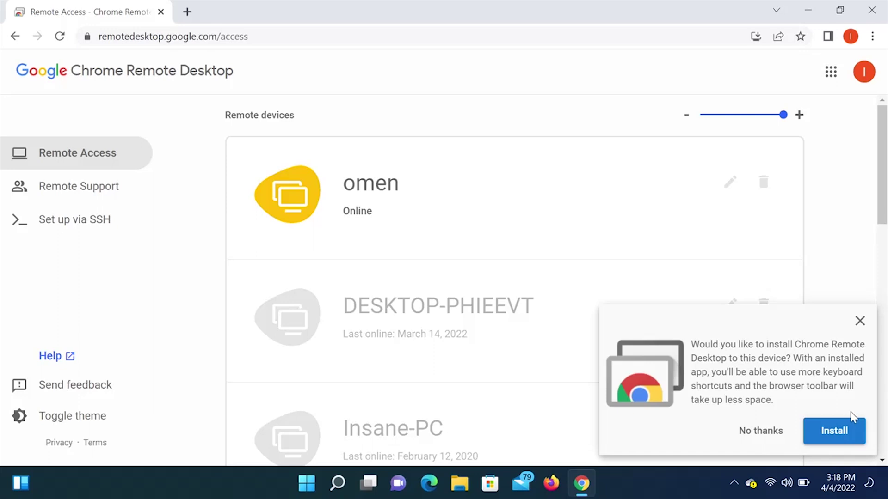
pyautogui.click(837, 435)
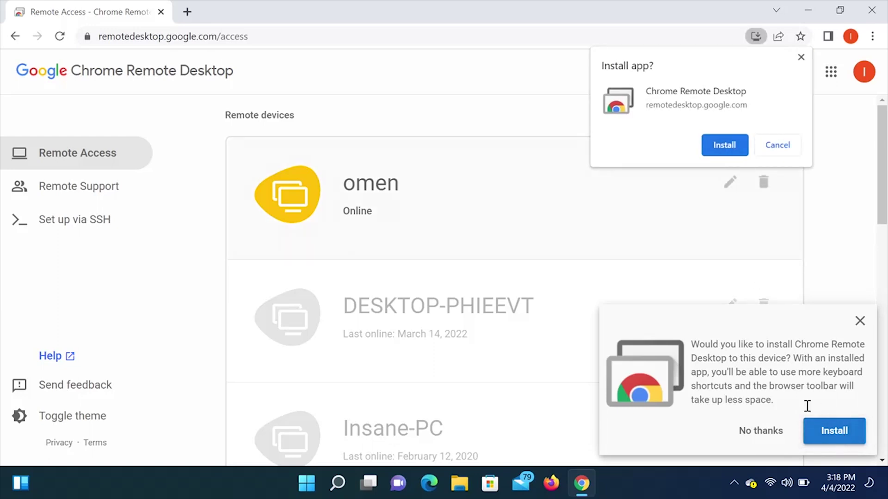
pyautogui.click(716, 146)
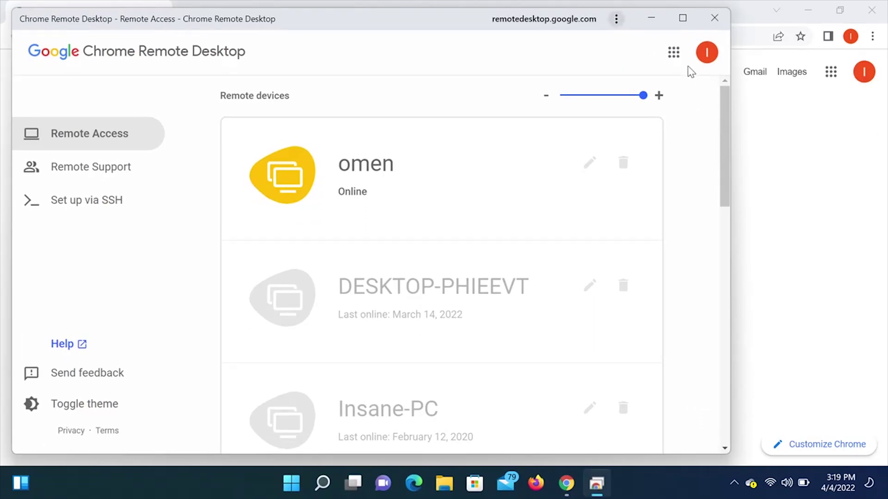
pyautogui.click(682, 17)
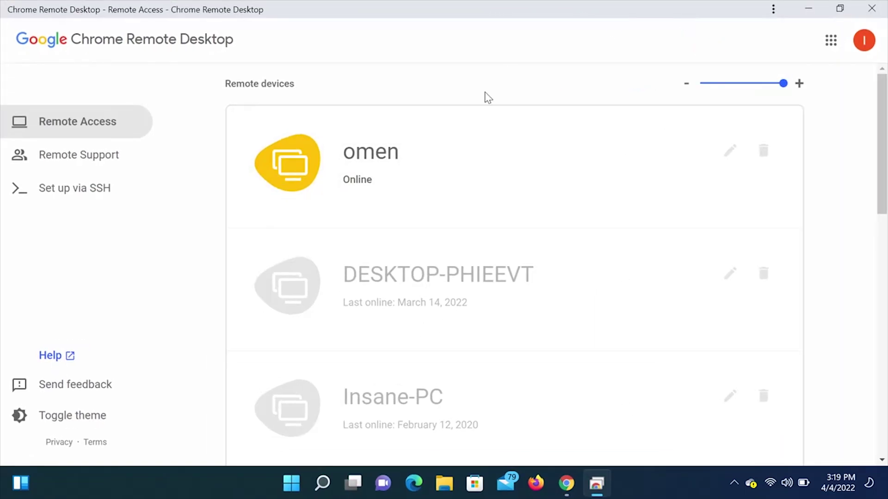
# - Minimize the app, relaunch it from its new desktop shortcut, and maximize it
pyautogui.click(808, 8)
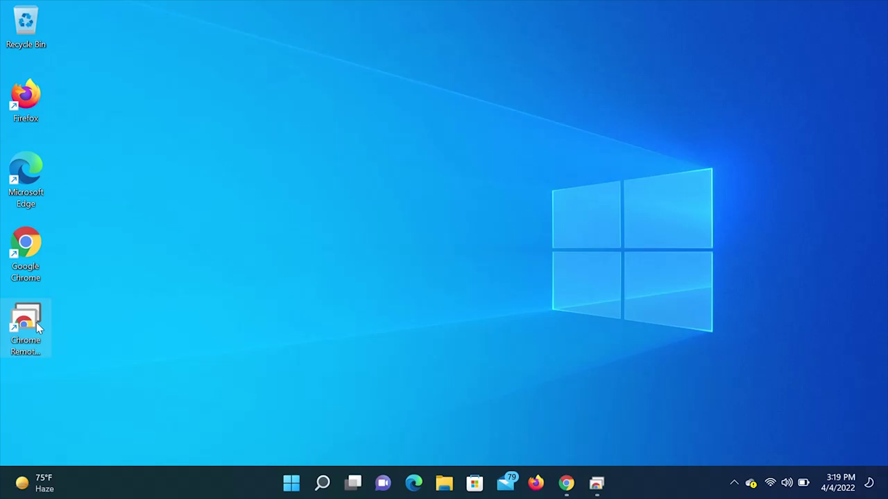
pyautogui.click(38, 340)
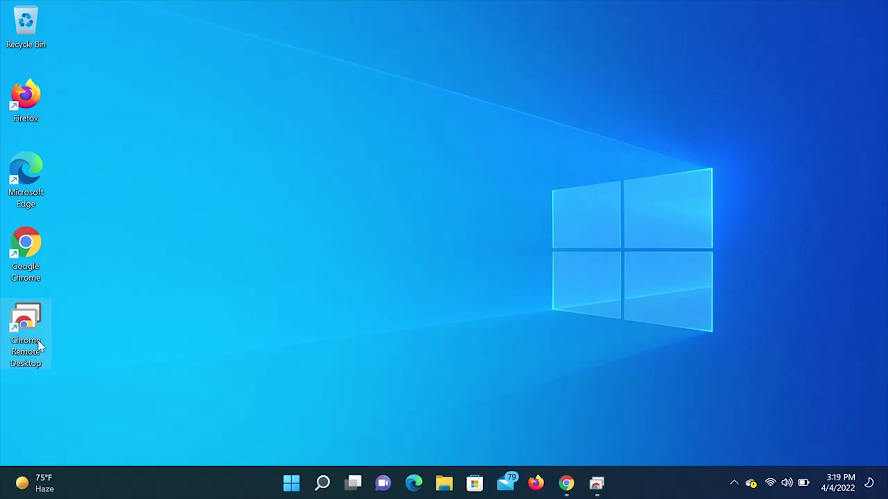
pyautogui.click(38, 340)
pyautogui.click(32, 314)
pyautogui.doubleClick(33, 315)
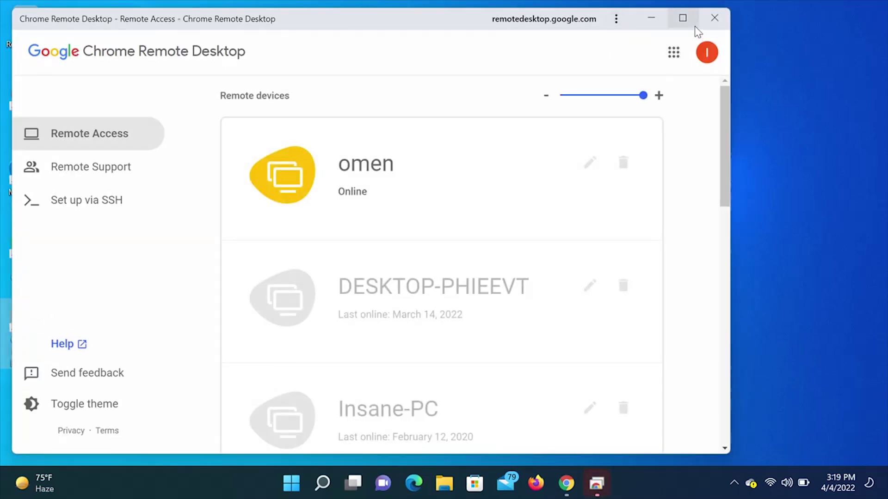
pyautogui.click(682, 18)
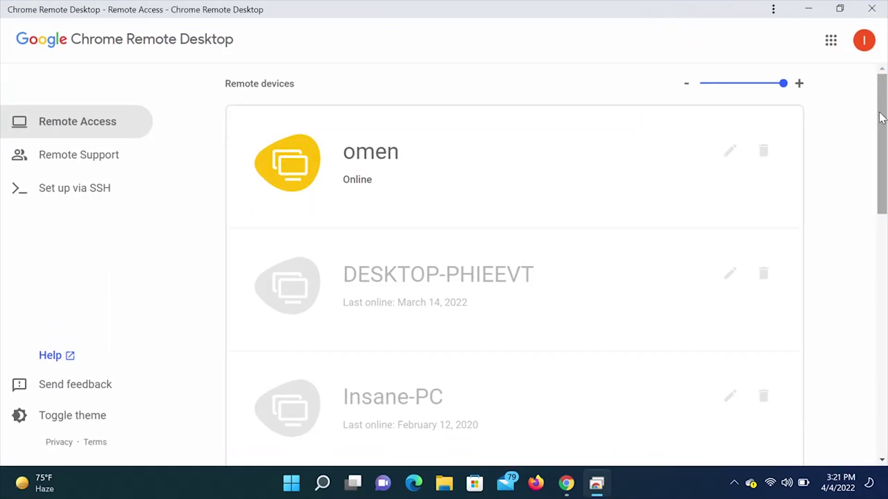
pyautogui.moveTo(880, 117); pyautogui.dragTo(871, 357)
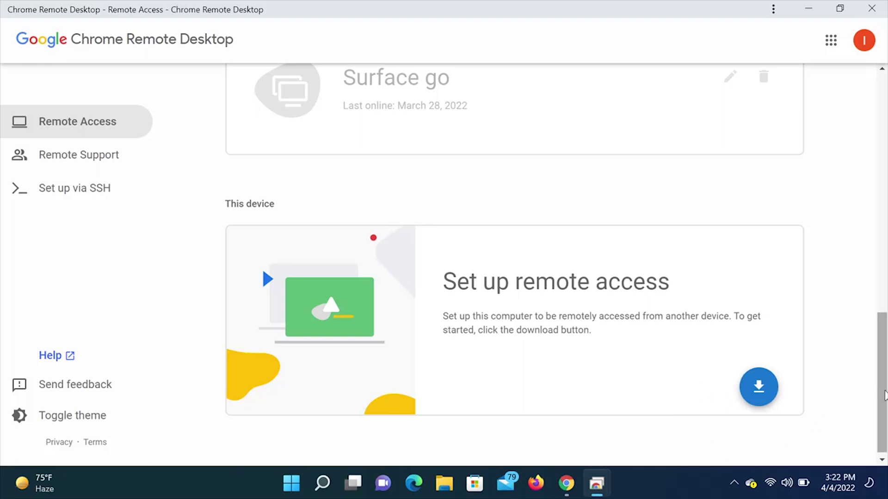
pyautogui.moveTo(876, 388); pyautogui.dragTo(875, 104)
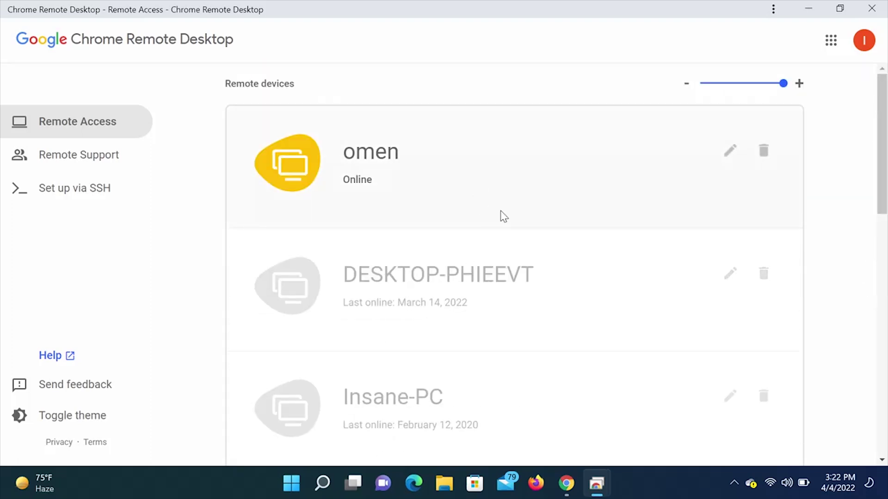
pyautogui.moveTo(881, 207); pyautogui.dragTo(878, 458)
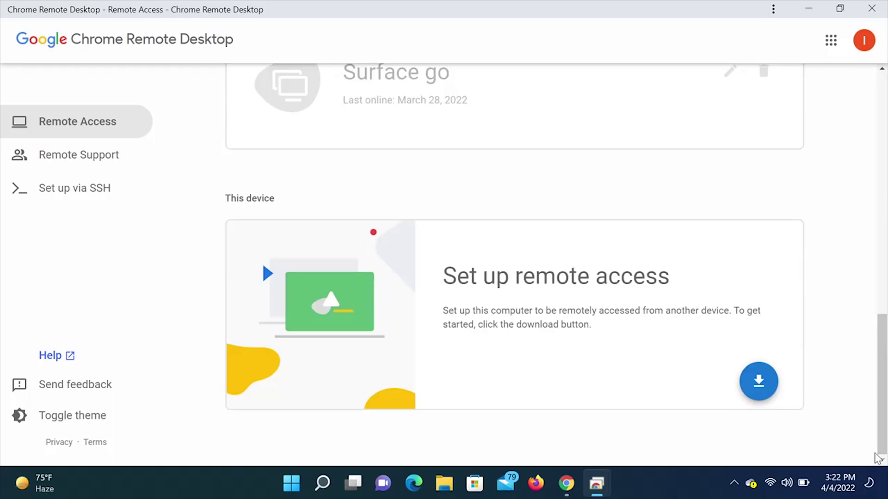
# - Add the Chrome Remote Desktop extension to Chrome and show the installed extensions list
pyautogui.click(769, 388)
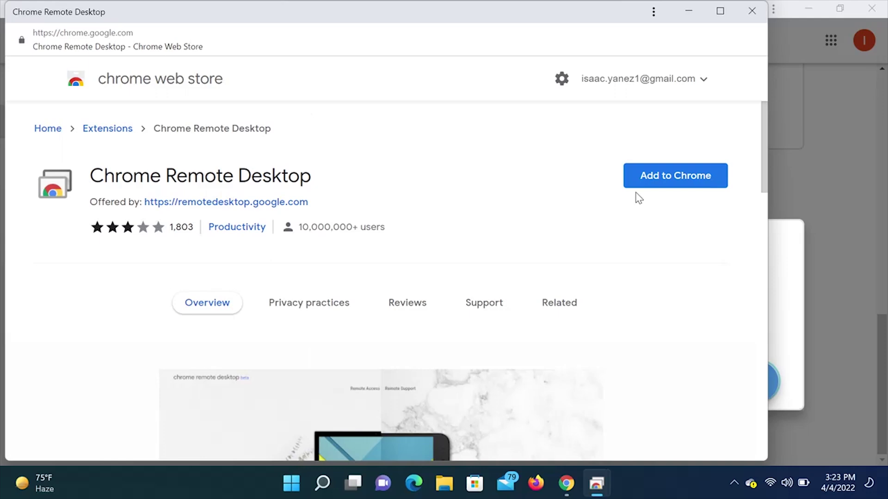
pyautogui.click(678, 180)
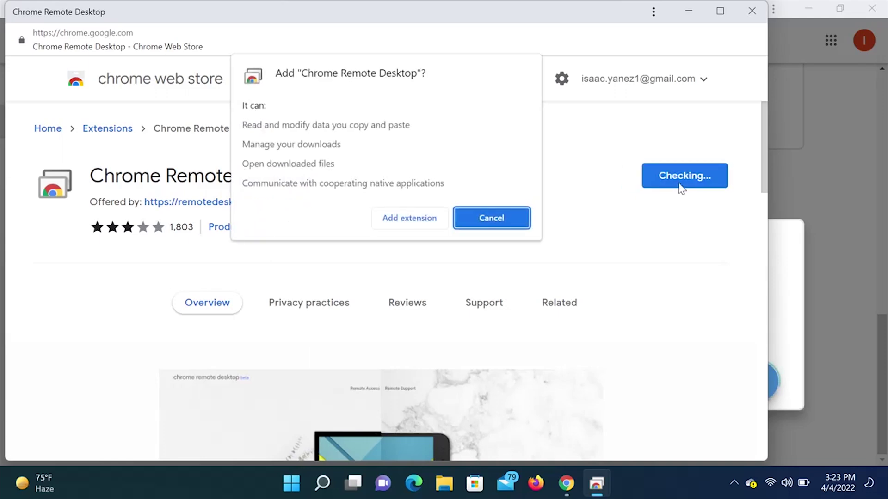
pyautogui.click(428, 222)
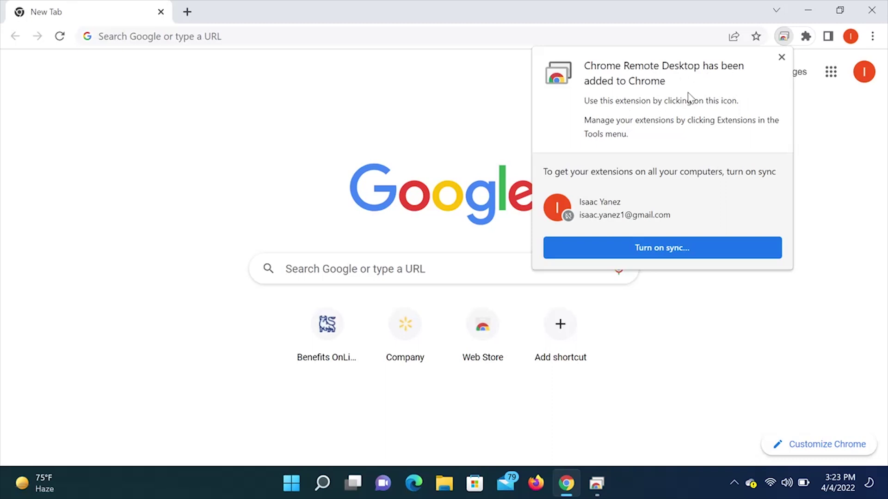
pyautogui.click(762, 46)
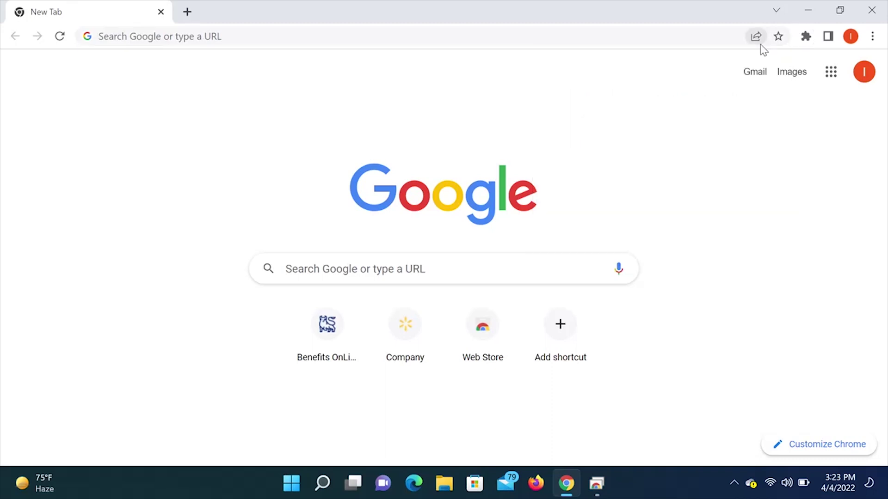
pyautogui.click(806, 37)
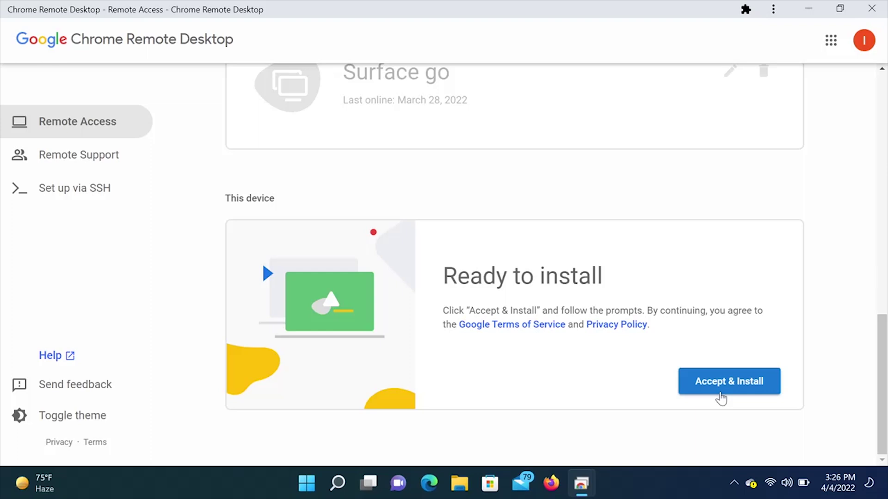
# - Accept the terms and install the remote access host, approving the installer's UAC prompt
pyautogui.click(721, 397)
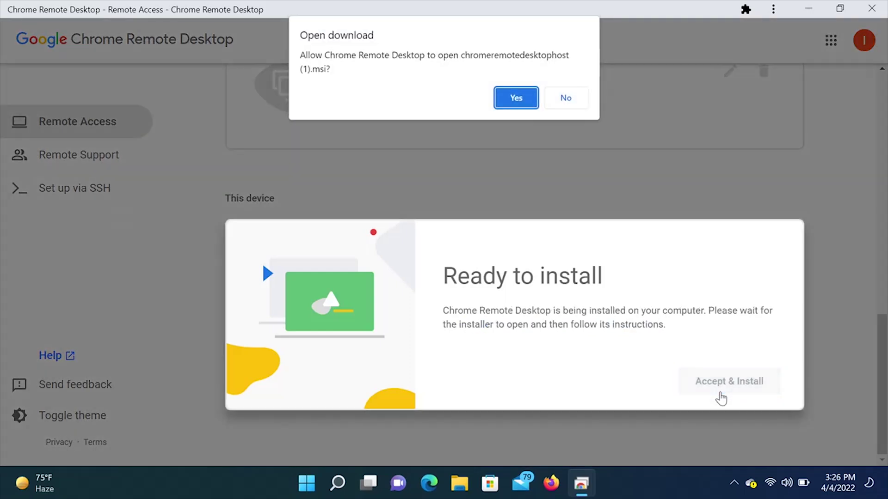
pyautogui.click(515, 99)
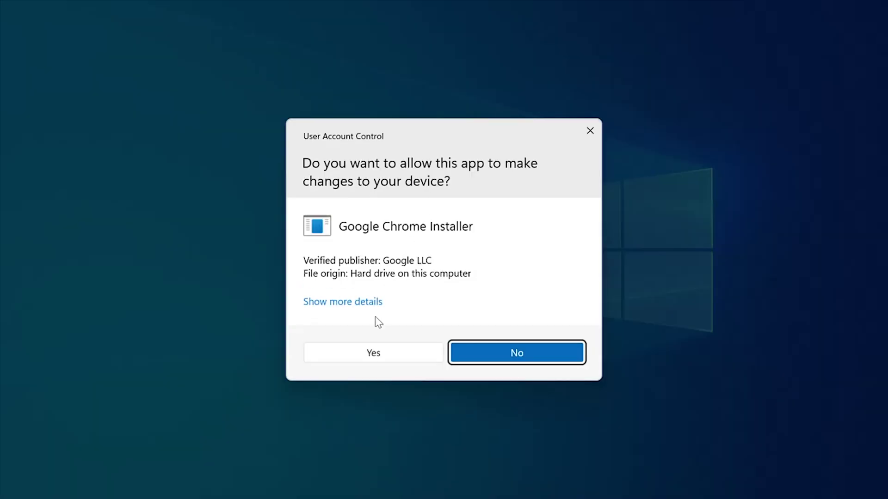
pyautogui.click(363, 360)
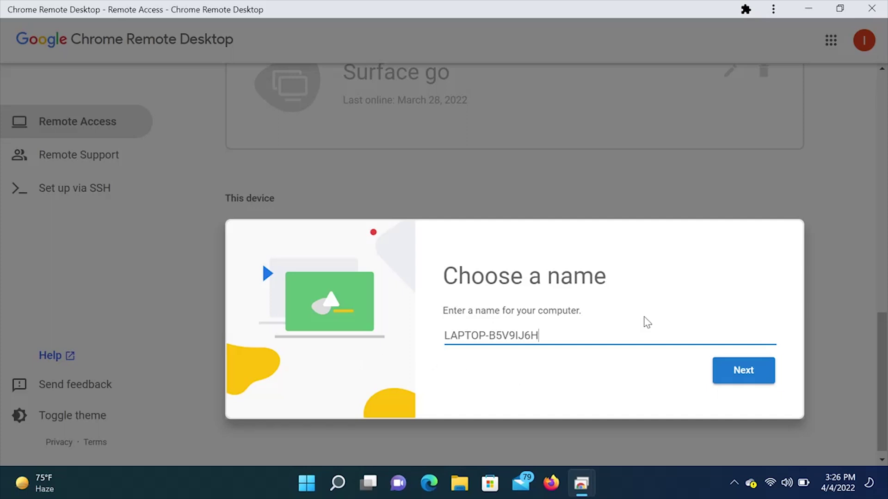
# - Keep the name LAPTOP-B5V9IJ6H, start remote access with a PIN, and decline saving it
pyautogui.click(752, 382)
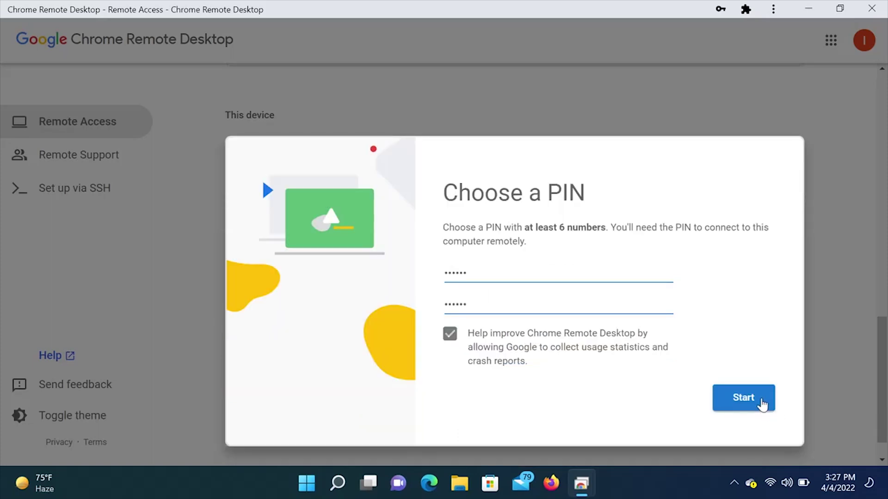
pyautogui.click(762, 402)
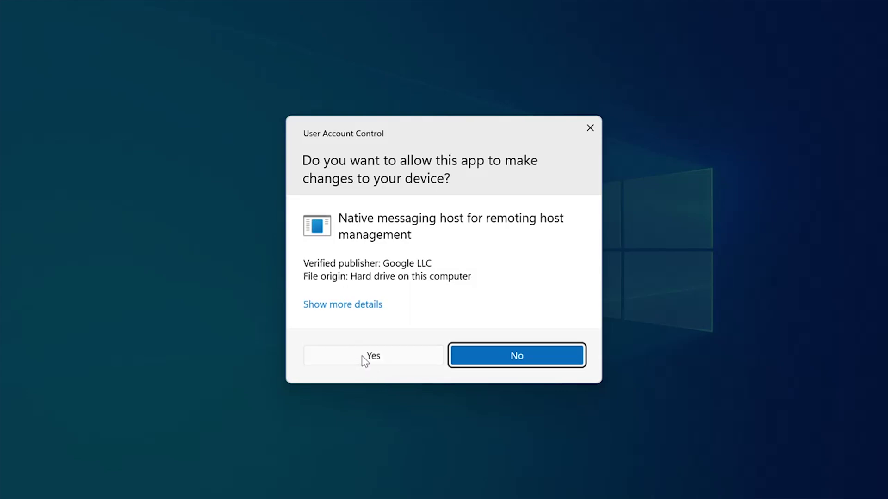
pyautogui.click(365, 360)
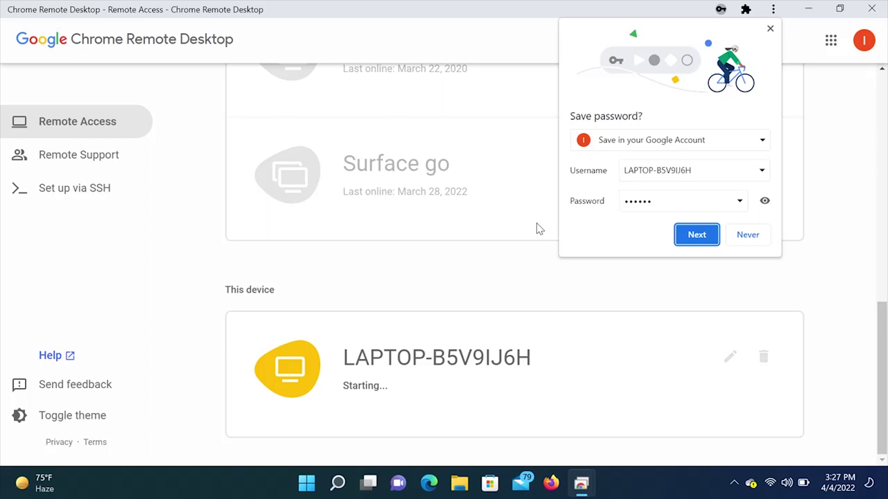
pyautogui.click(736, 239)
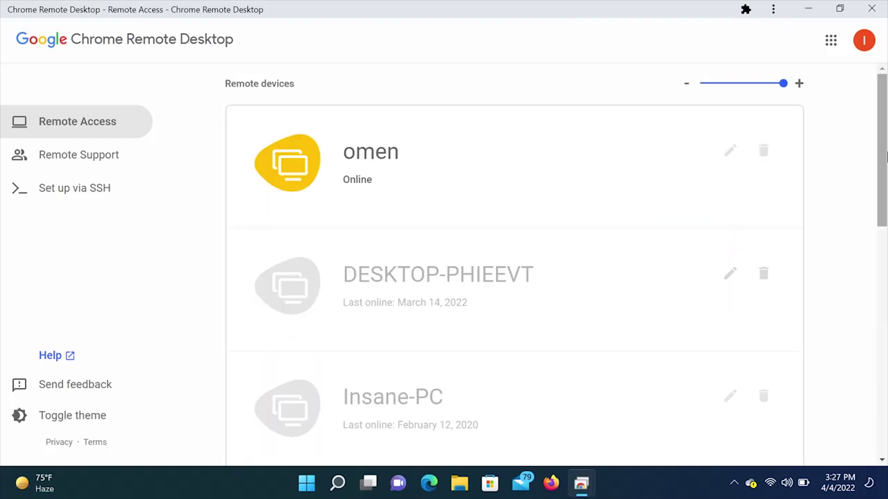
# - Scroll the Remote devices list to see LAPTOP-B5V9IJ6H, omen and Surface go
pyautogui.moveTo(882, 169); pyautogui.dragTo(851, 410)
pyautogui.moveTo(884, 85); pyautogui.dragTo(885, 330)
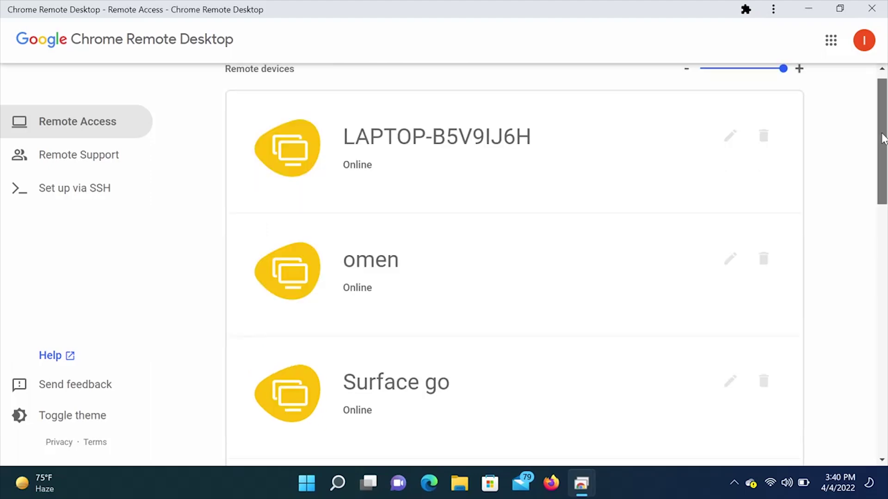
# - Connect to the Surface go computer by entering its PIN
pyautogui.click(549, 399)
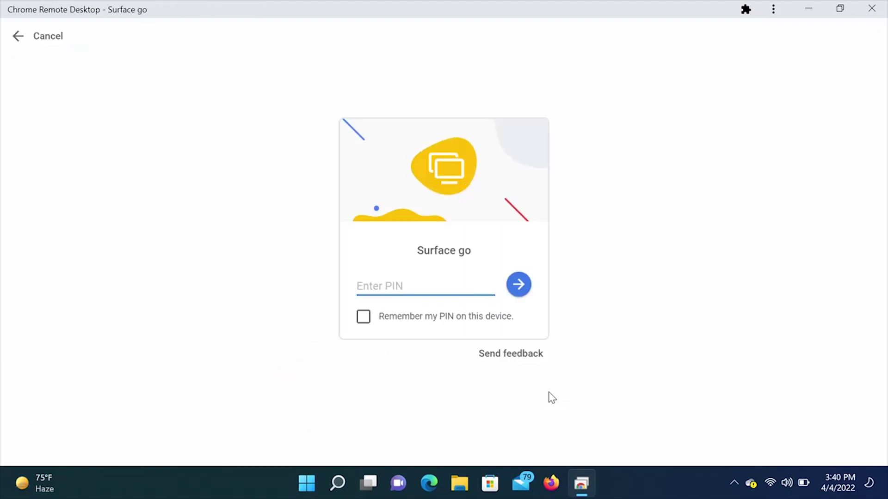
pyautogui.write('••••••')
pyautogui.press('Return')
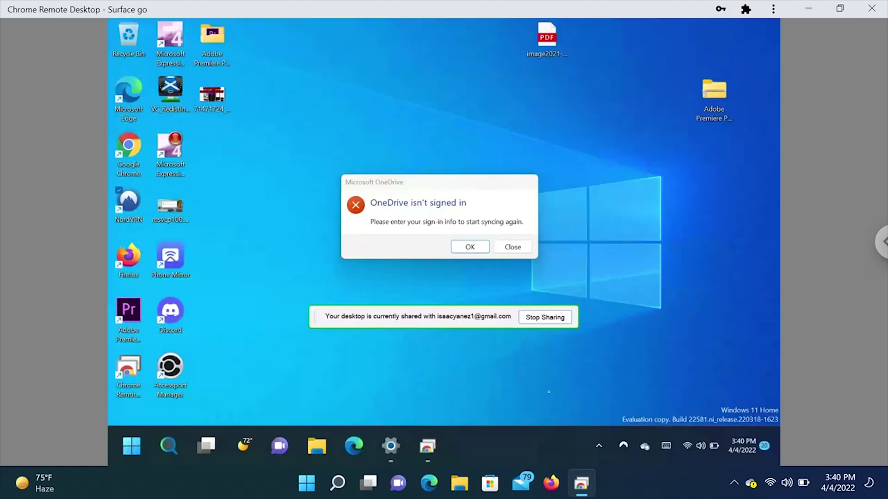
# - Close the OneDrive 'isn't signed in' warning on the remote Surface go desktop
pyautogui.click(508, 247)
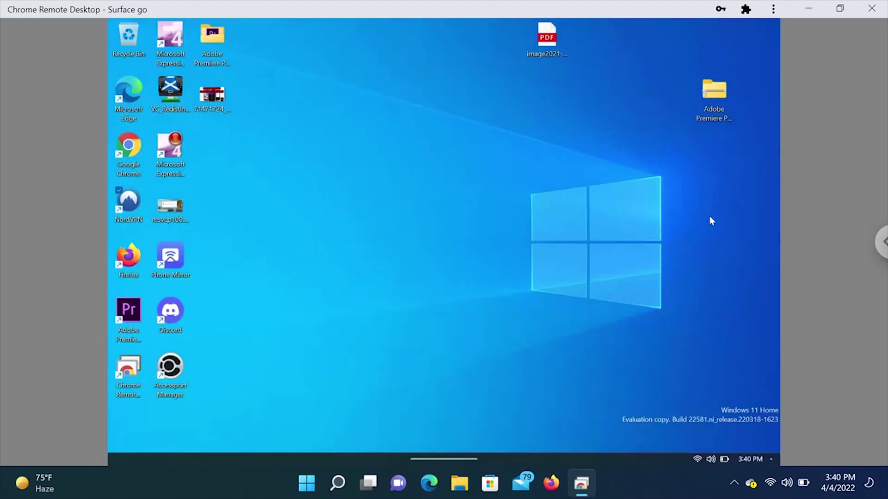
# - Enable Resize to fit in the session options panel and scroll down to File transfer
pyautogui.click(880, 245)
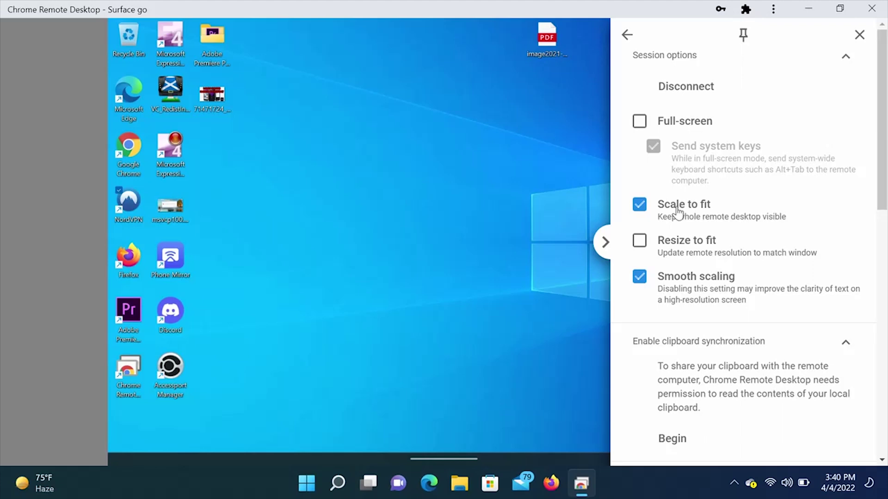
pyautogui.click(637, 247)
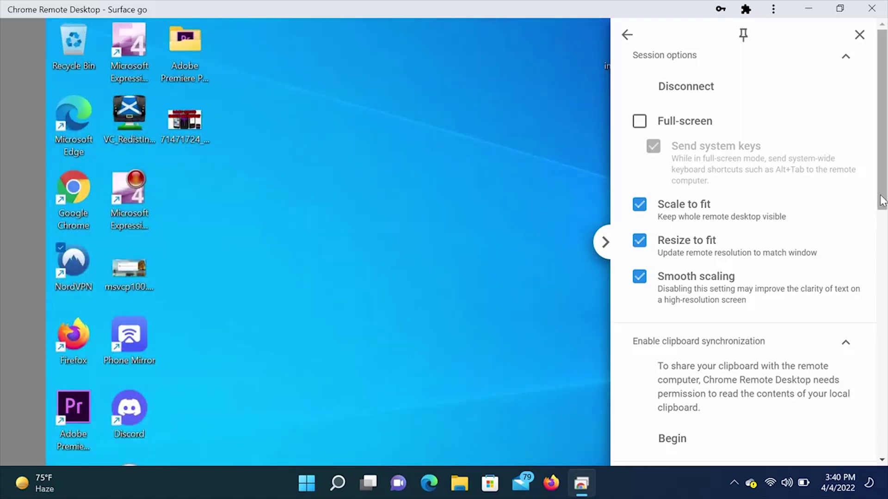
pyautogui.moveTo(881, 199); pyautogui.dragTo(865, 420)
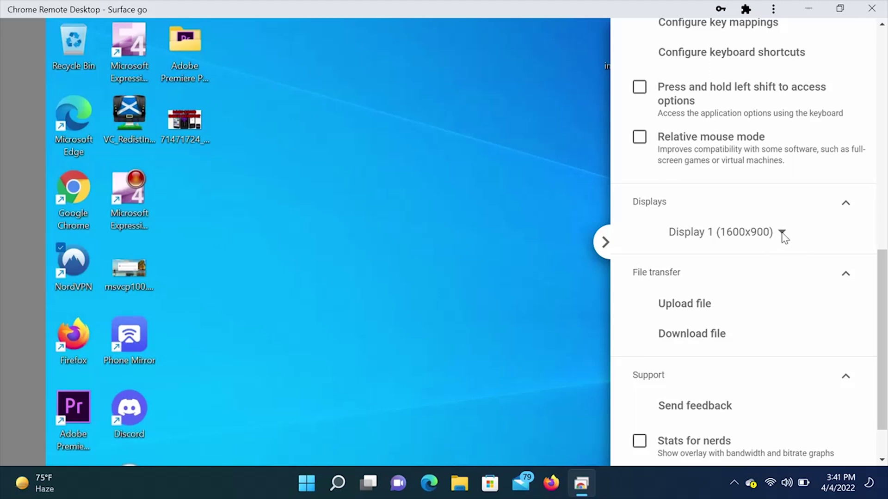
pyautogui.moveTo(878, 290); pyautogui.dragTo(881, 333)
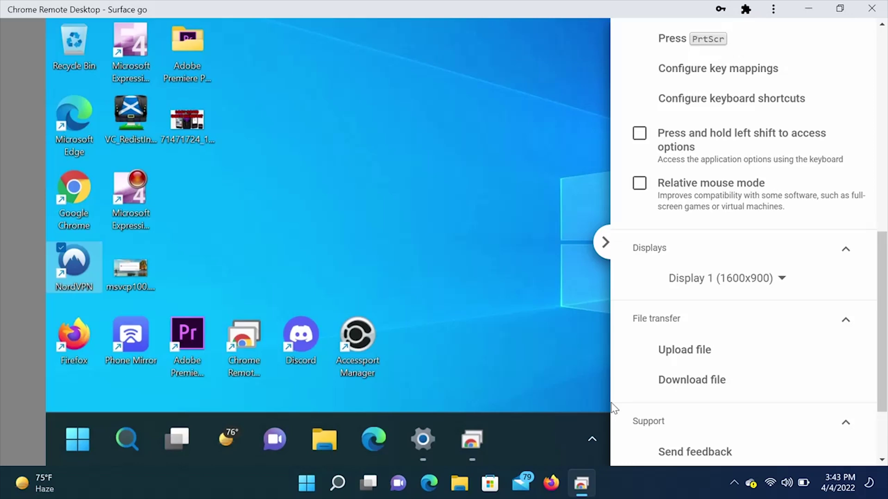
# - Download the .jpg image from the Surface Go's Desktop folder to this laptop
pyautogui.click(687, 385)
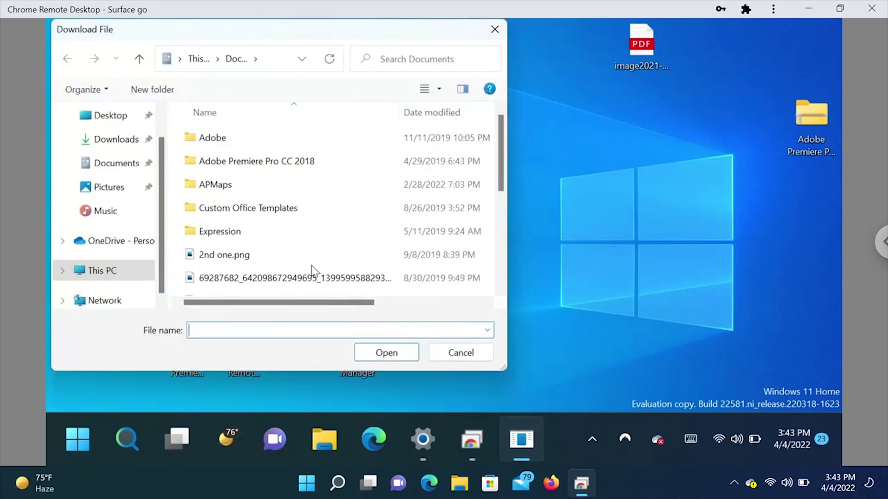
pyautogui.click(113, 121)
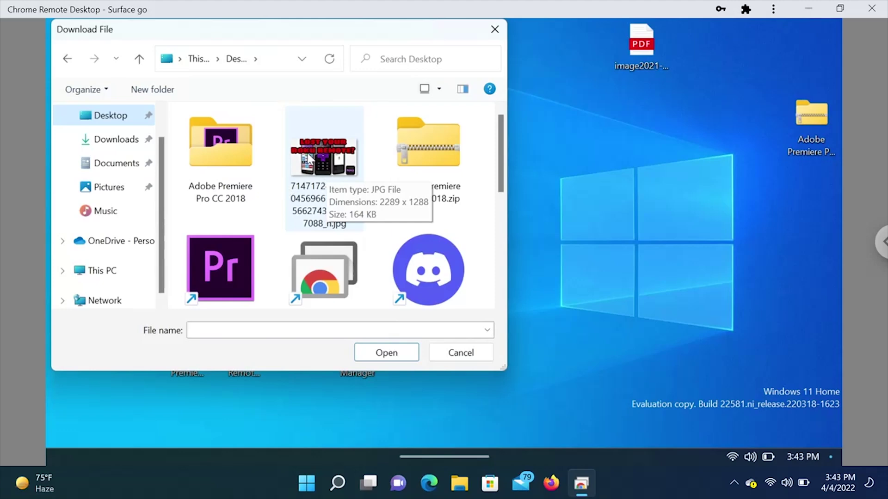
pyautogui.click(309, 159)
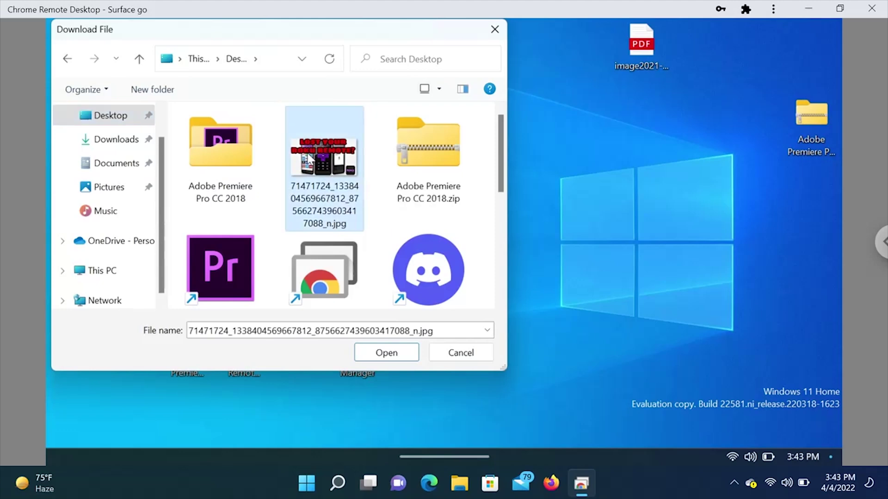
pyautogui.click(386, 352)
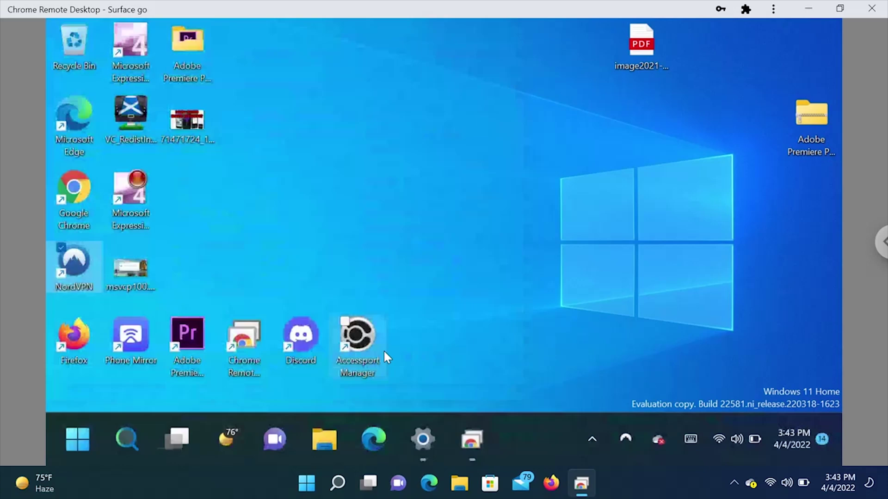
# - Set the downloaded Roku remote image to 'Open when done', view it in Photos, then close Photos
pyautogui.click(882, 242)
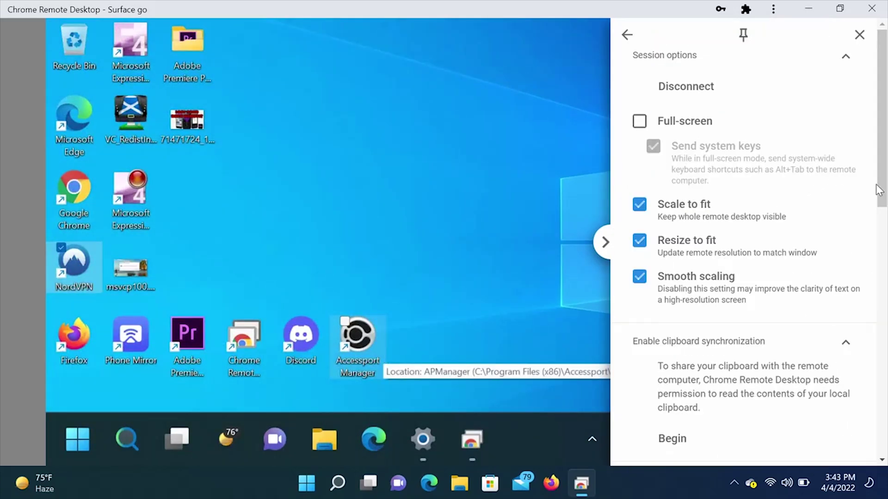
pyautogui.scroll(-8, 881, 194)
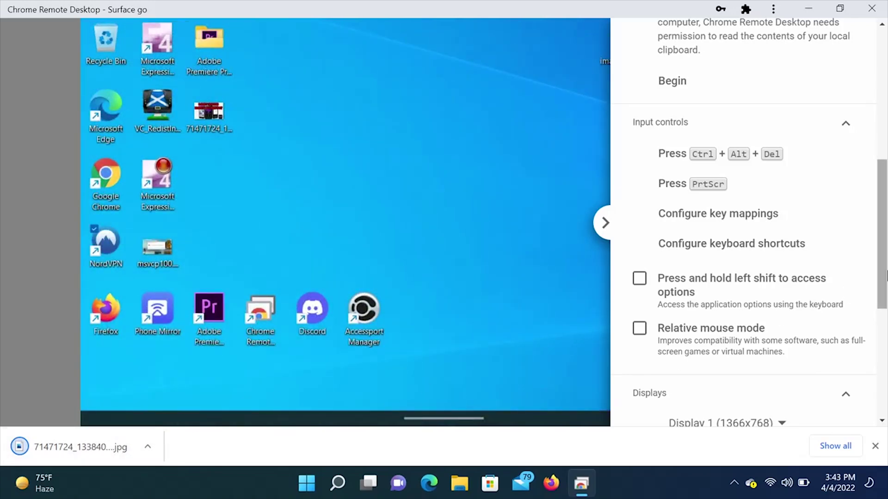
pyautogui.moveTo(887, 276); pyautogui.dragTo(886, 386)
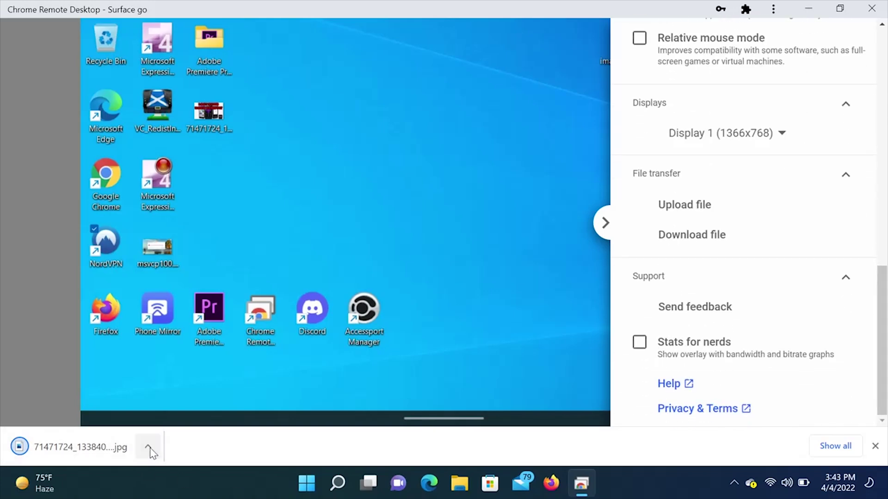
pyautogui.click(148, 448)
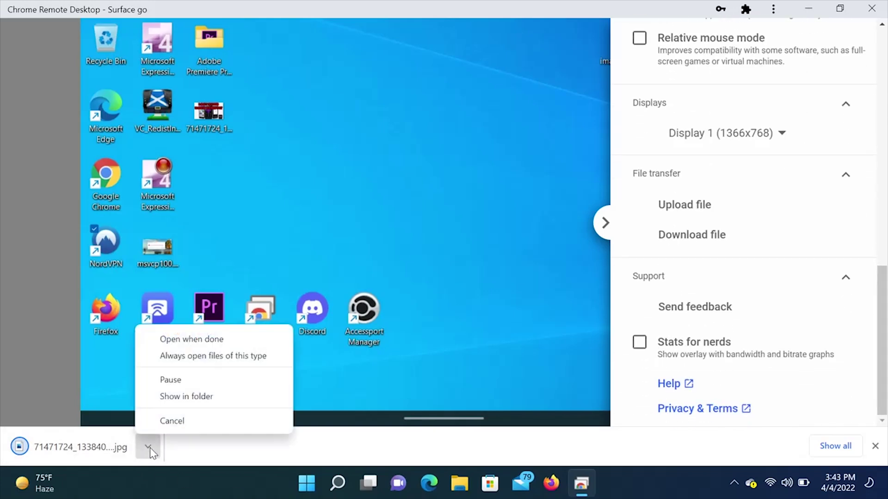
pyautogui.click(181, 342)
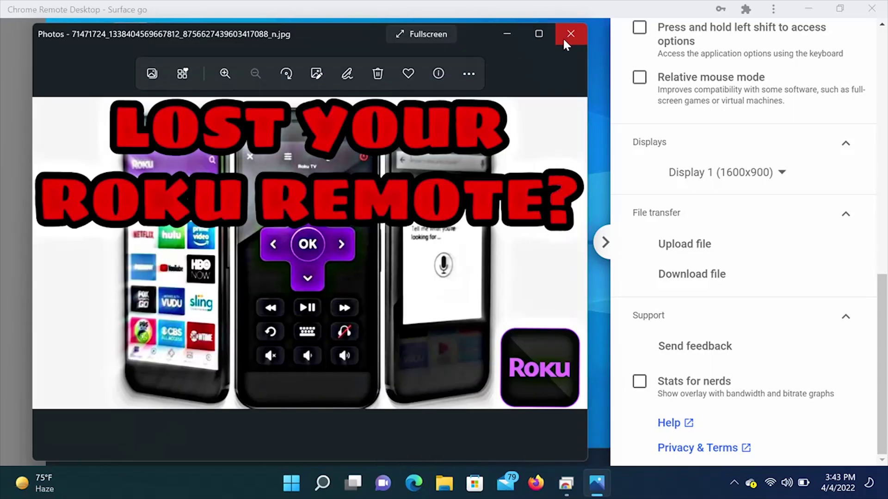
pyautogui.click(565, 37)
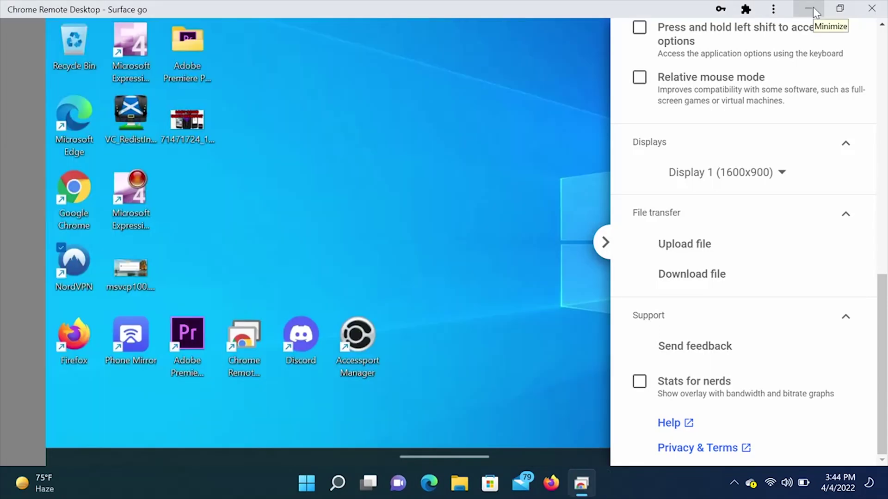
# - Minimize the remote session and confirm the JPG is in File Explorer's Downloads folder
pyautogui.click(809, 9)
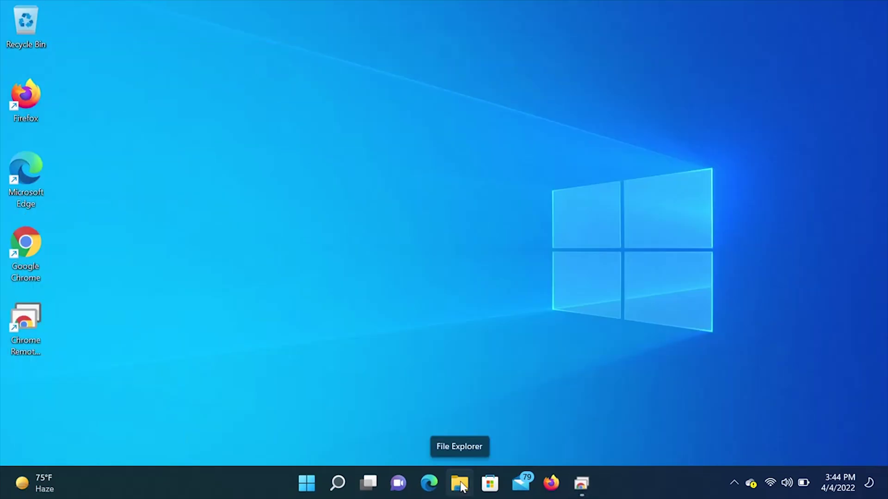
pyautogui.click(461, 486)
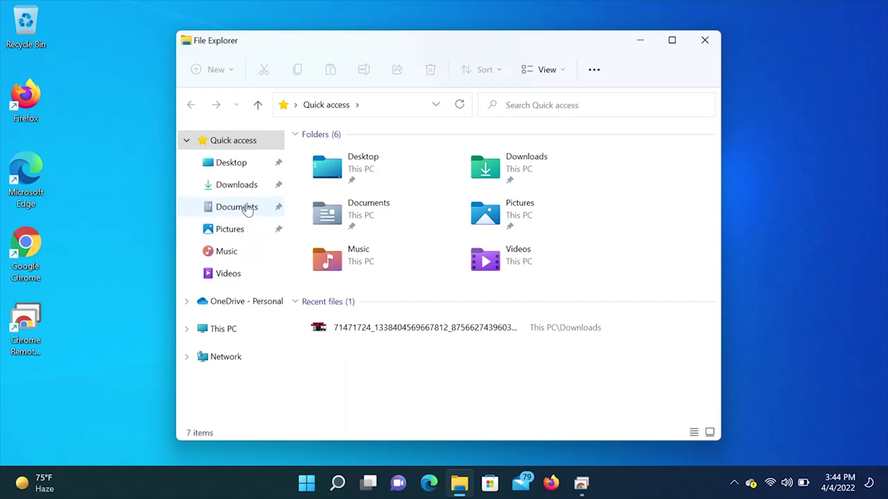
pyautogui.click(237, 185)
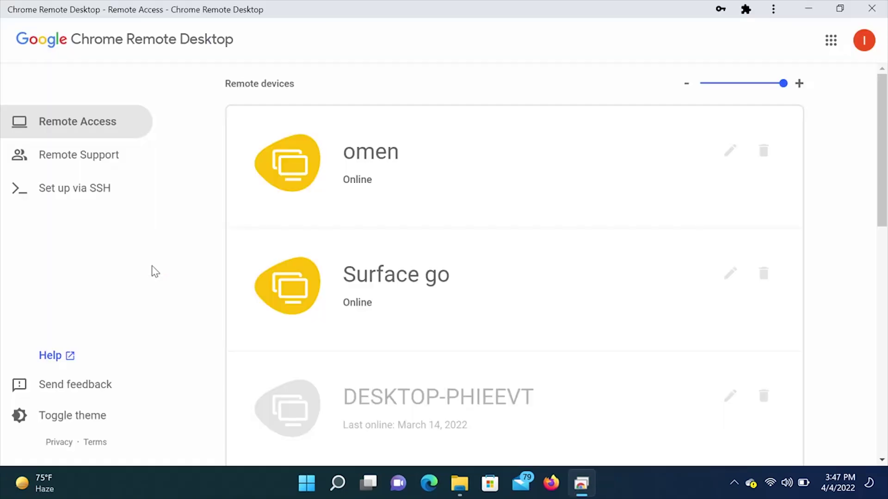
# - Browse the Remote Support screen-sharing page, then go to the Set up via SSH page
pyautogui.click(134, 166)
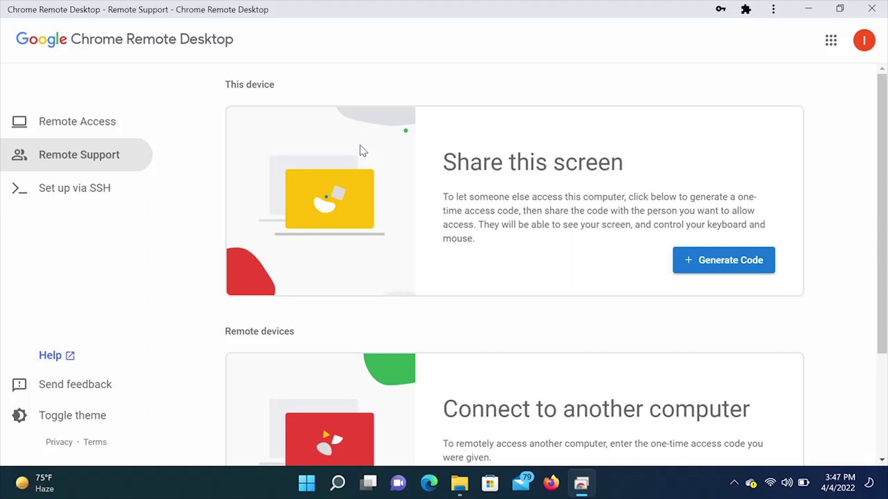
pyautogui.scroll(-3, 876, 329)
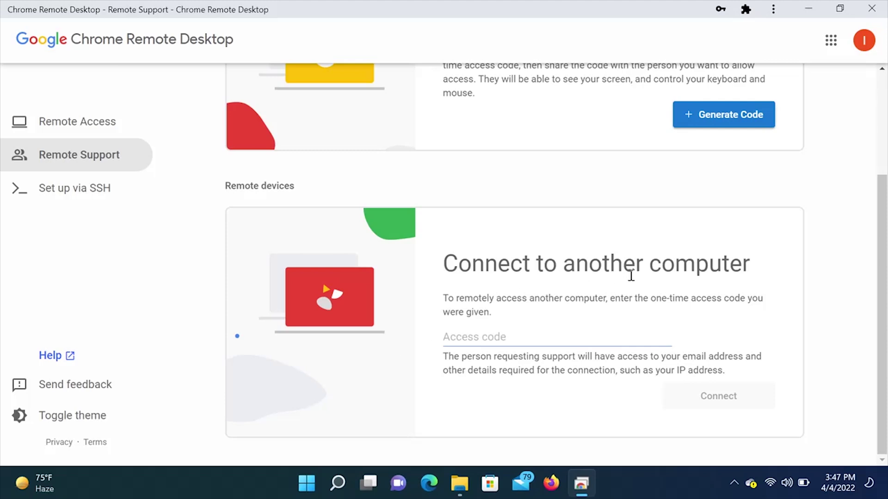
pyautogui.moveTo(882, 347); pyautogui.dragTo(879, 238)
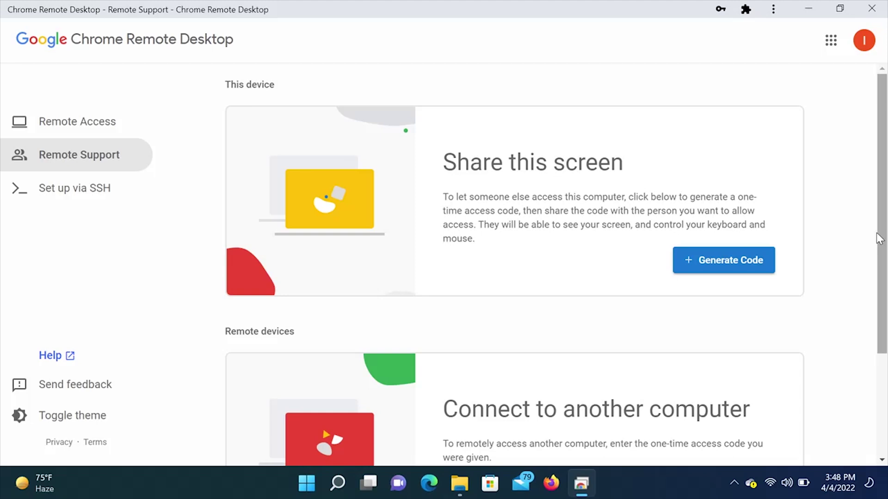
pyautogui.click(90, 203)
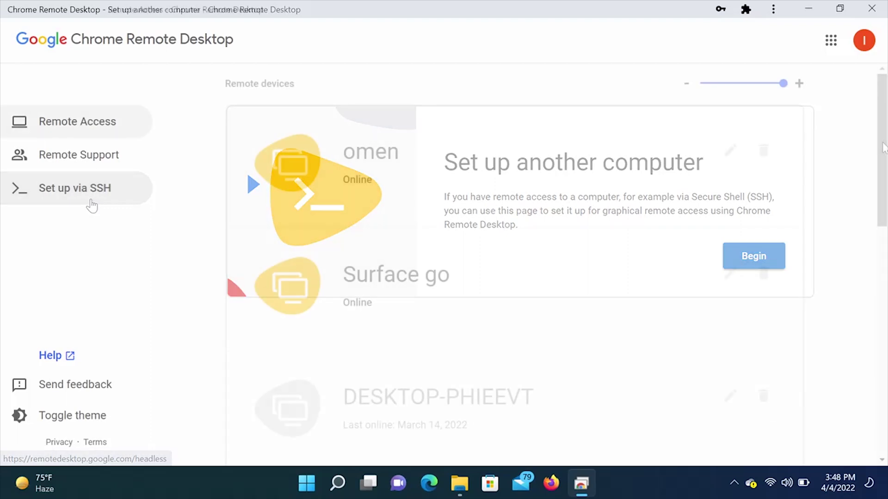
# - Scroll the Remote devices list to show offline DESKTOP-PHIEEVT, Insane-PC and LAPTOP-E2Q3I5LC
pyautogui.moveTo(883, 150); pyautogui.dragTo(875, 228)
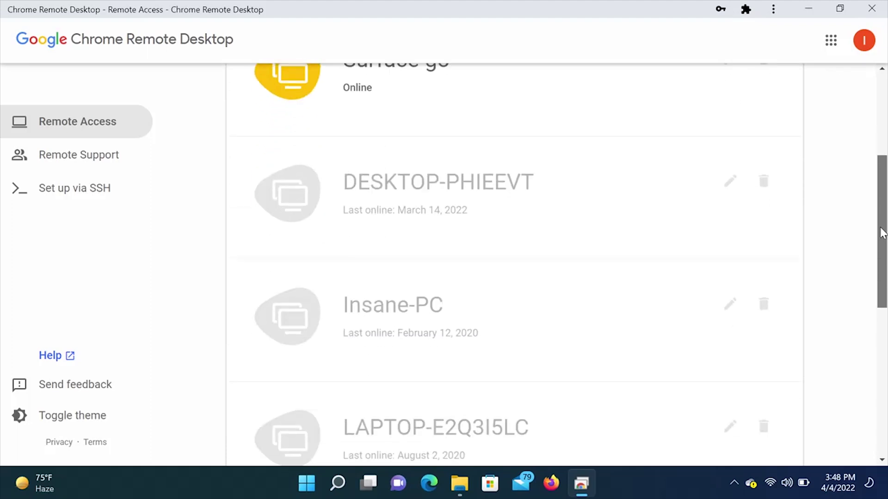
# - Cancel the rename of DESKTOP-PHIEEVT, then delete it from the device list and confirm
pyautogui.click(729, 183)
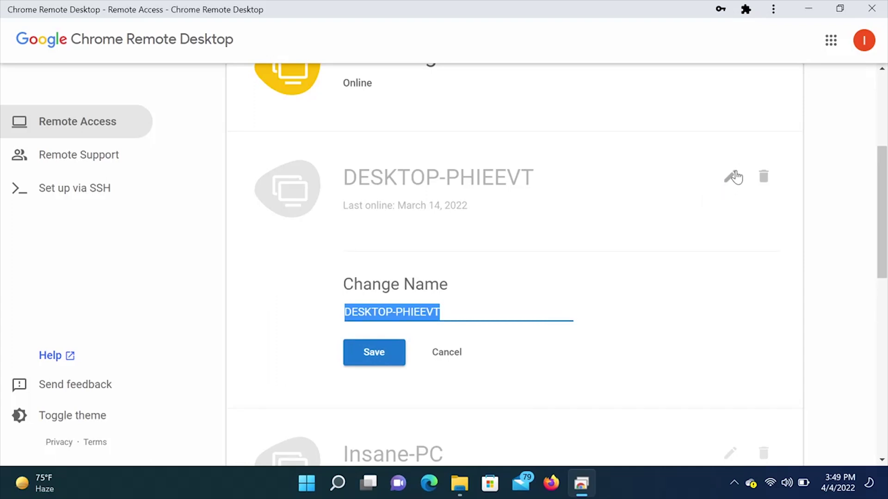
pyautogui.press('Escape')
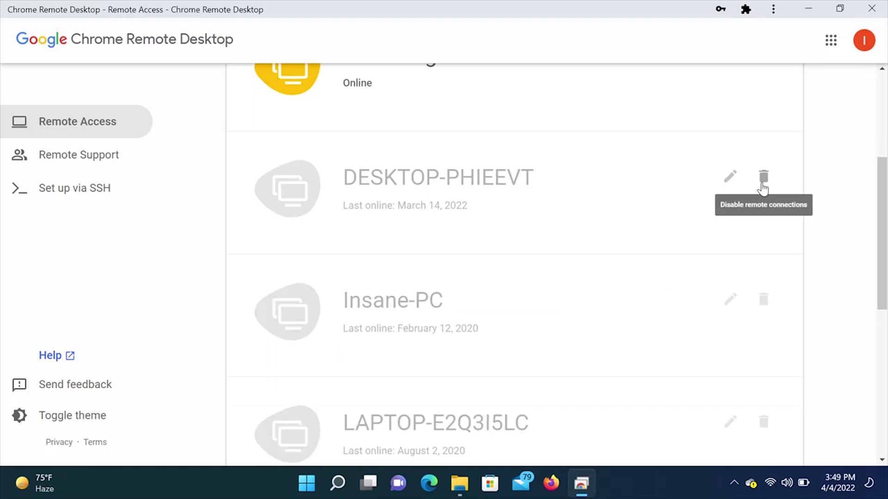
pyautogui.click(762, 182)
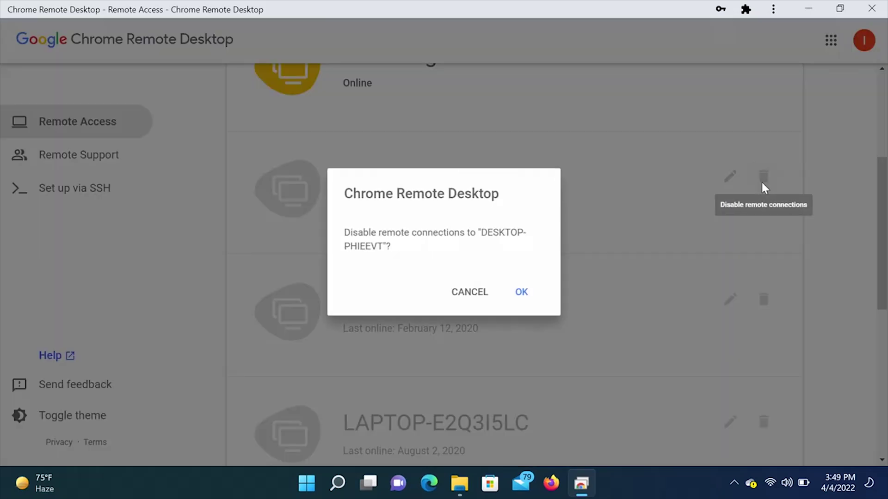
pyautogui.click(523, 292)
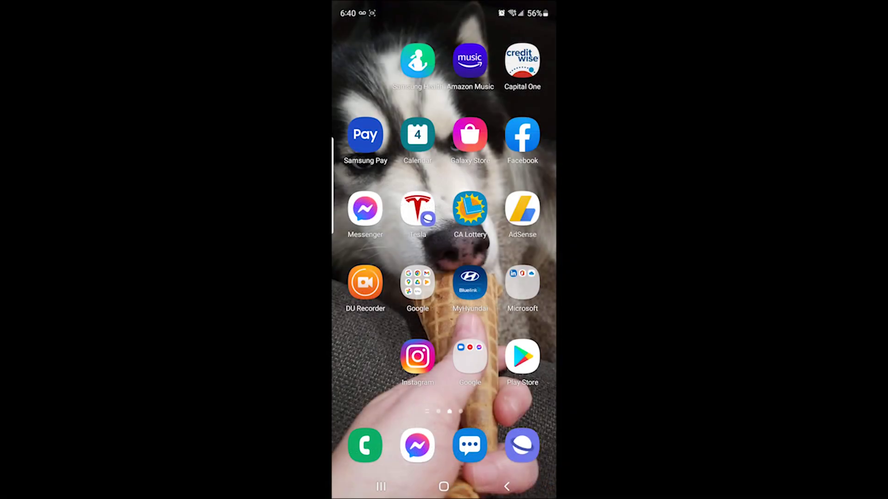
# - On the phone, search the Play Store for 'remote desktop' and open Chrome Remote Desktop's page
pyautogui.click(521, 354)
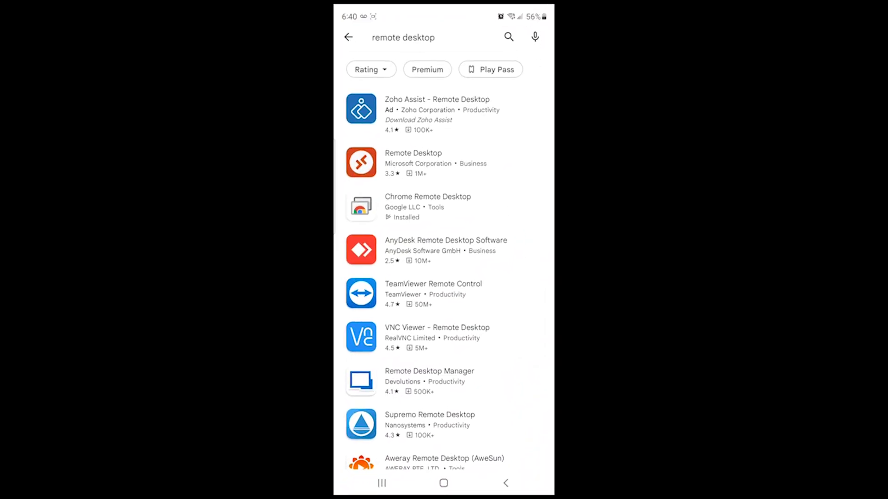
pyautogui.click(404, 37)
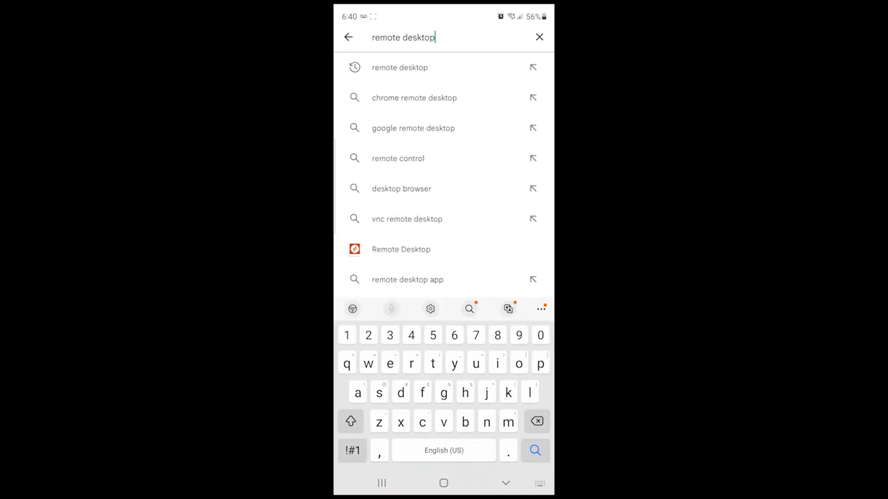
pyautogui.press('Return')
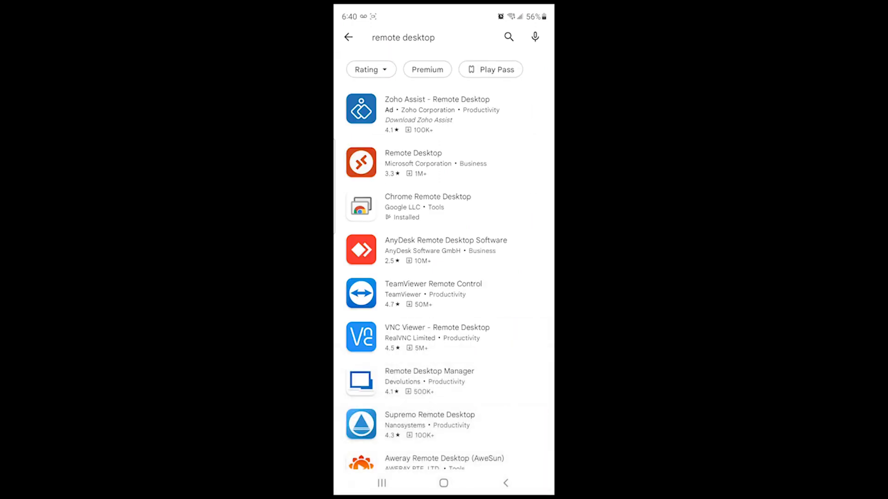
pyautogui.click(428, 207)
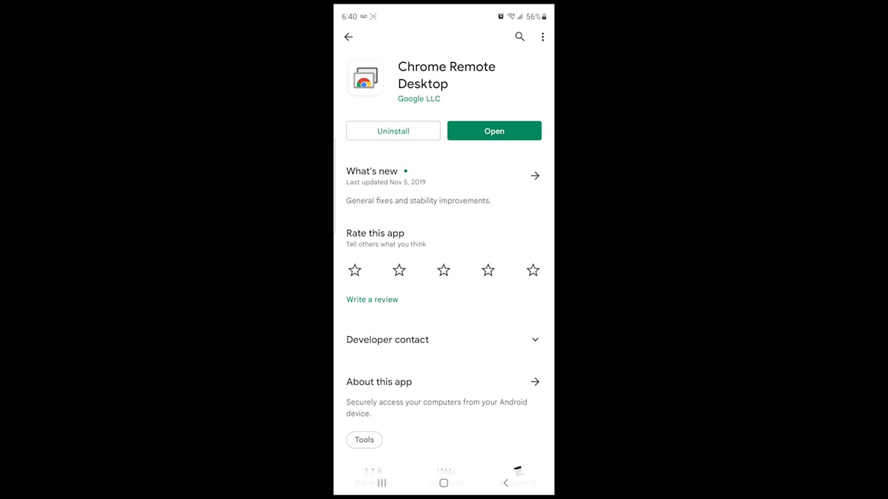
# - Launch Chrome Remote Desktop on the phone and enter the PIN to connect to LAPTOP-B5V9IJ6H
pyautogui.click(494, 131)
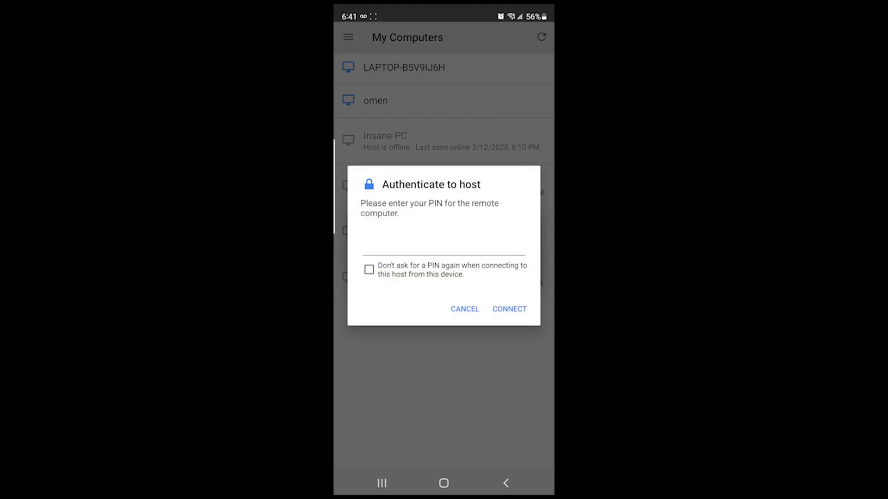
pyautogui.click(364, 247)
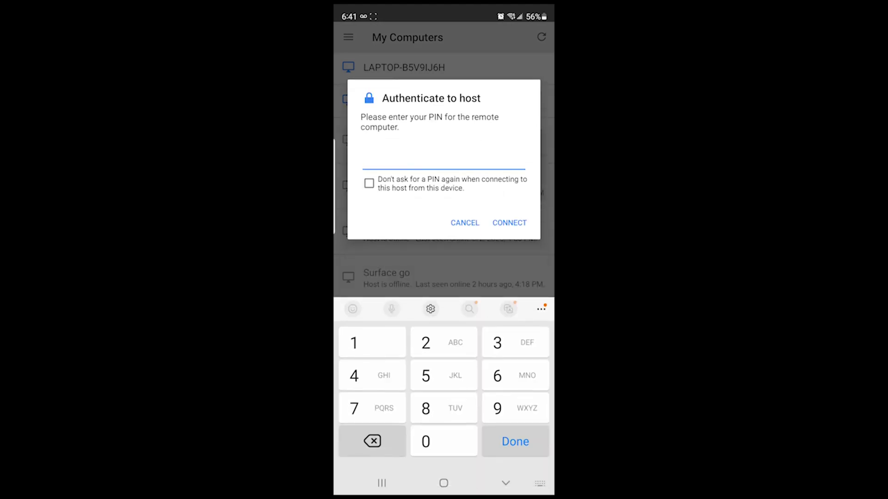
pyautogui.write('******')
pyautogui.press('Return')
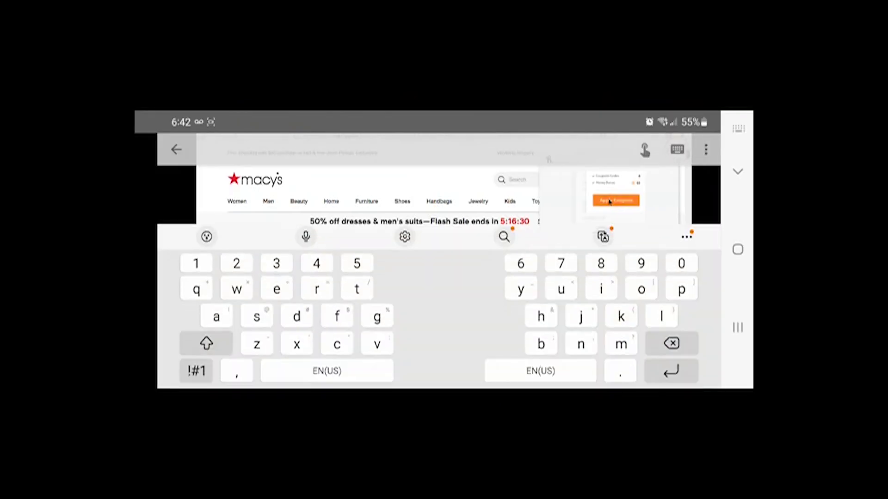
# - Open the remote session menu and scroll through its disconnect and help options
pyautogui.click(706, 149)
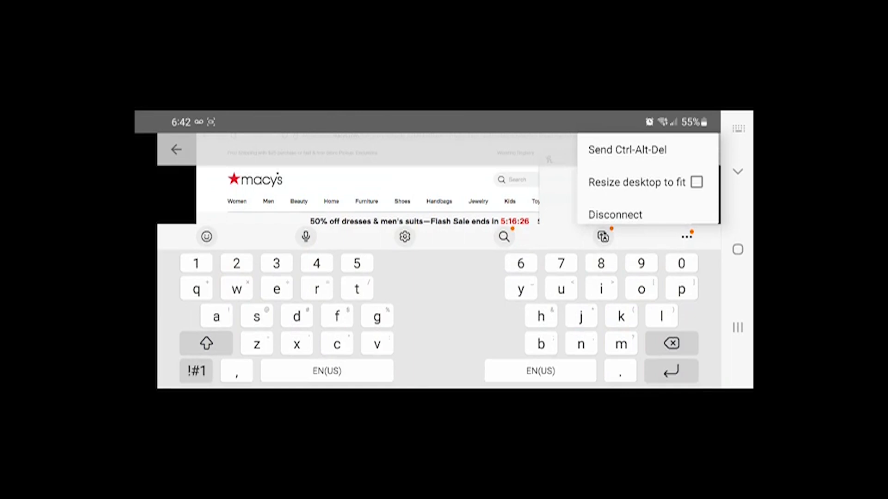
pyautogui.scroll(-1, 648, 180)
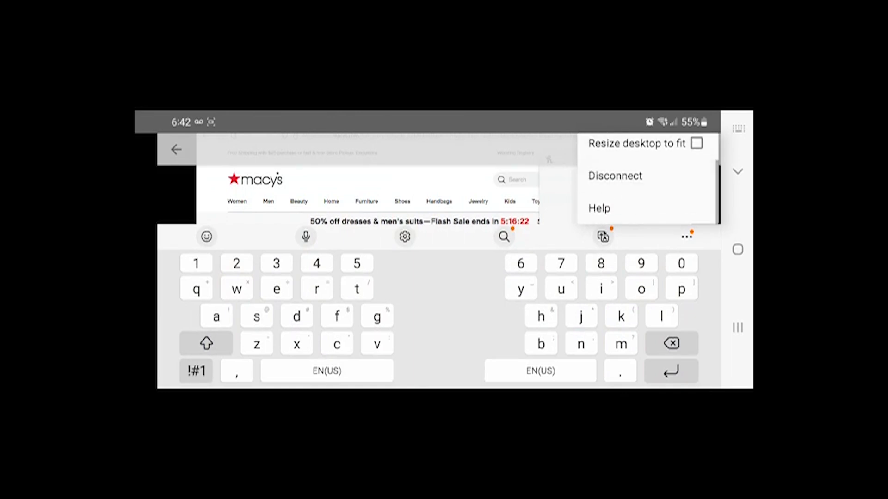